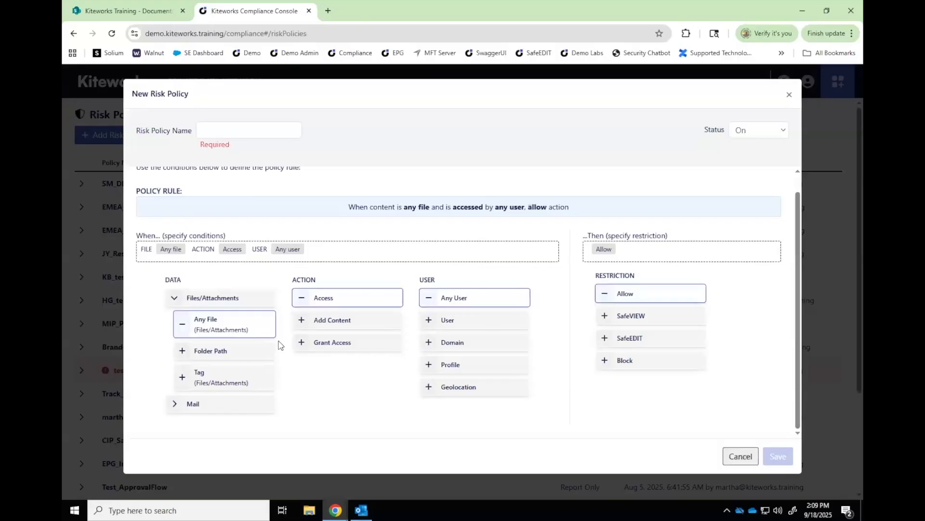
Add a folder path condition for /Kiteworks/CS Forum - Keane and set the action to Grant Access
left_click(237, 355)
left_click(426, 159)
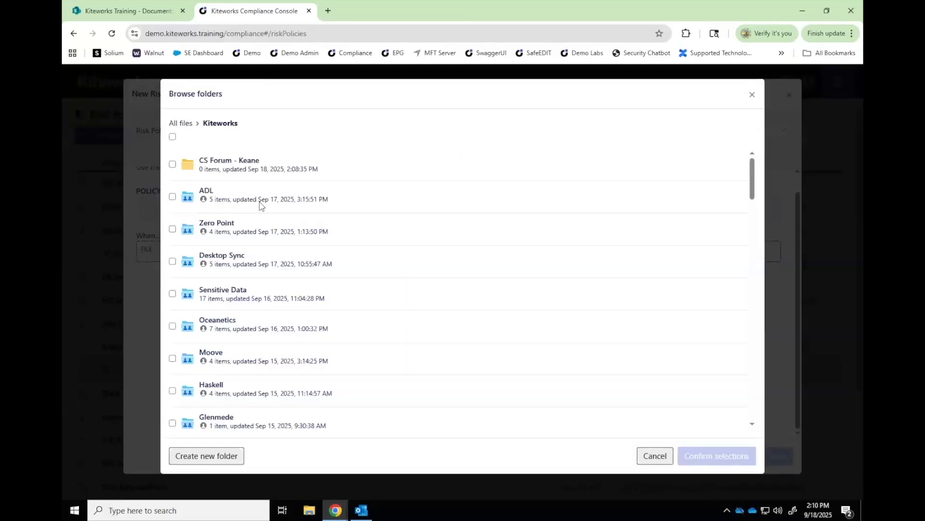
left_click(172, 164)
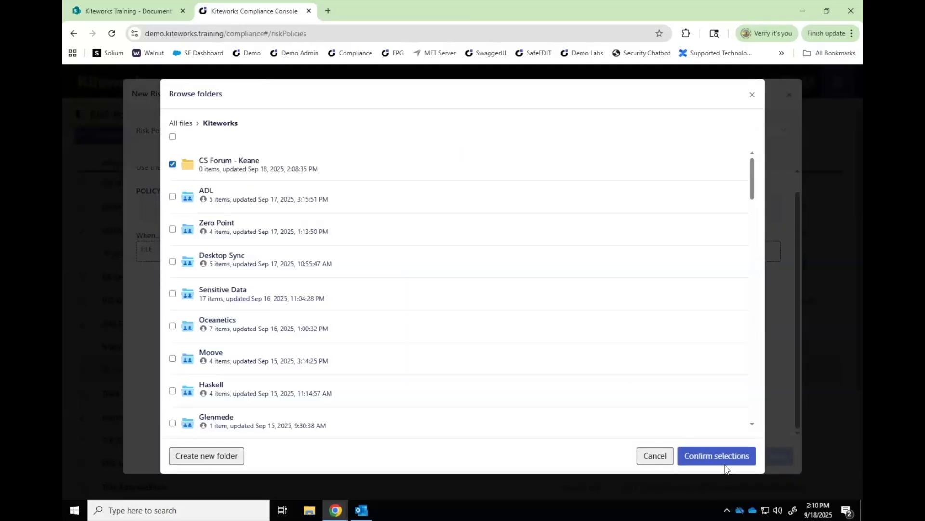
left_click(713, 456)
left_click(741, 216)
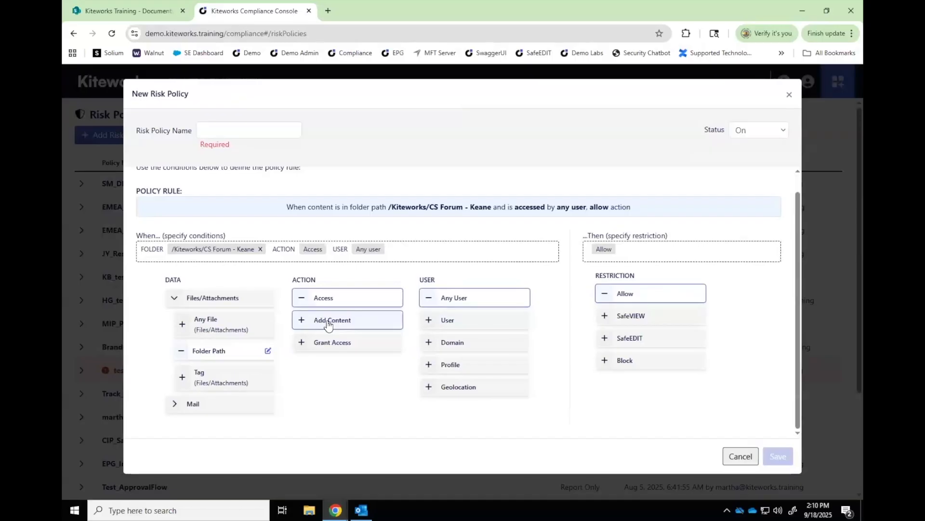
left_click(344, 344)
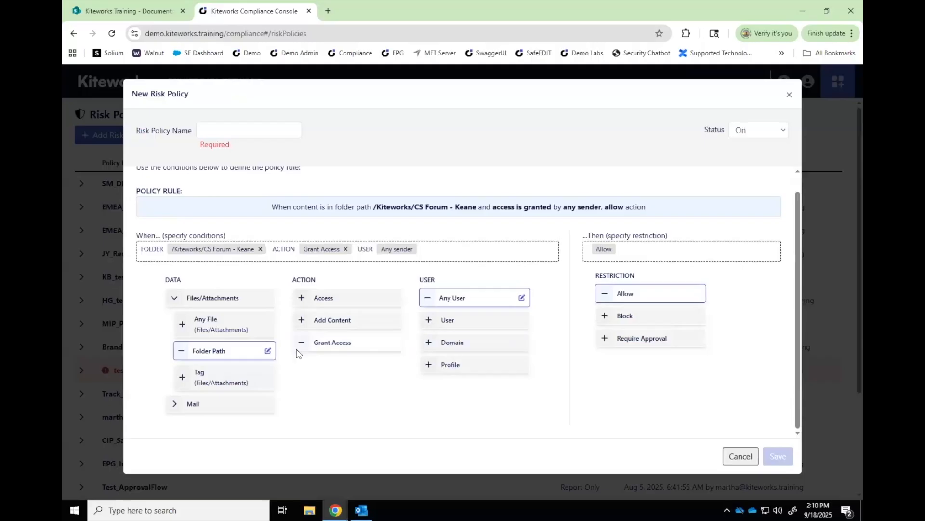
Add a recipient domain condition set to 'is not' kiteworks.com
left_click(453, 345)
left_click(376, 123)
left_click(364, 163)
type("kiteworks.com")
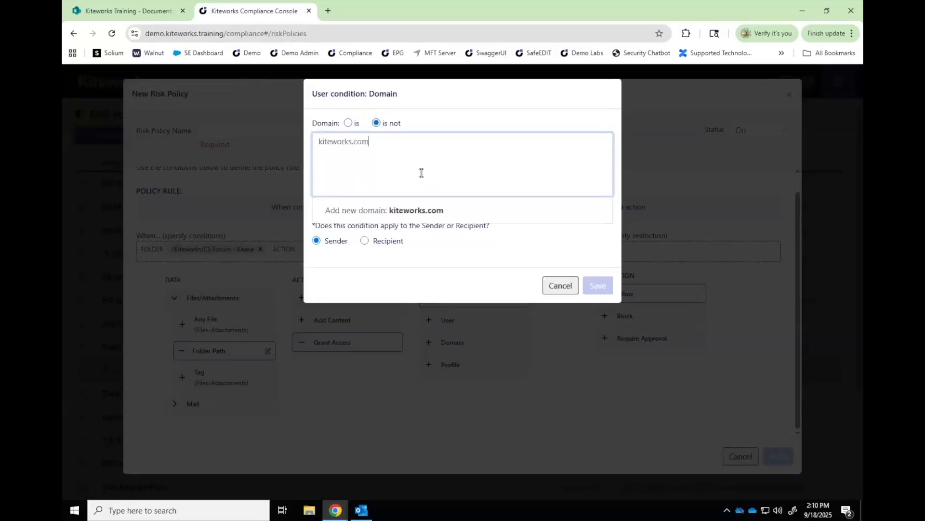
left_click(410, 210)
left_click(364, 242)
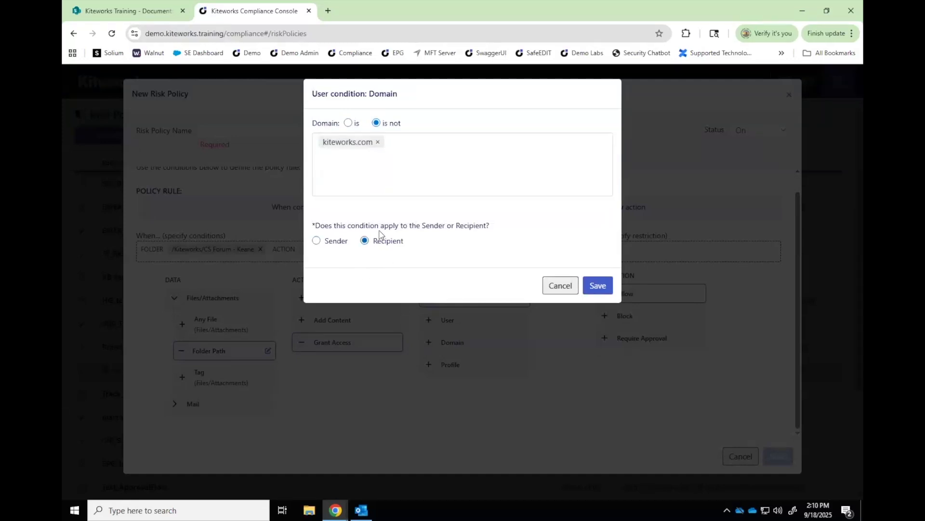
left_click(598, 287)
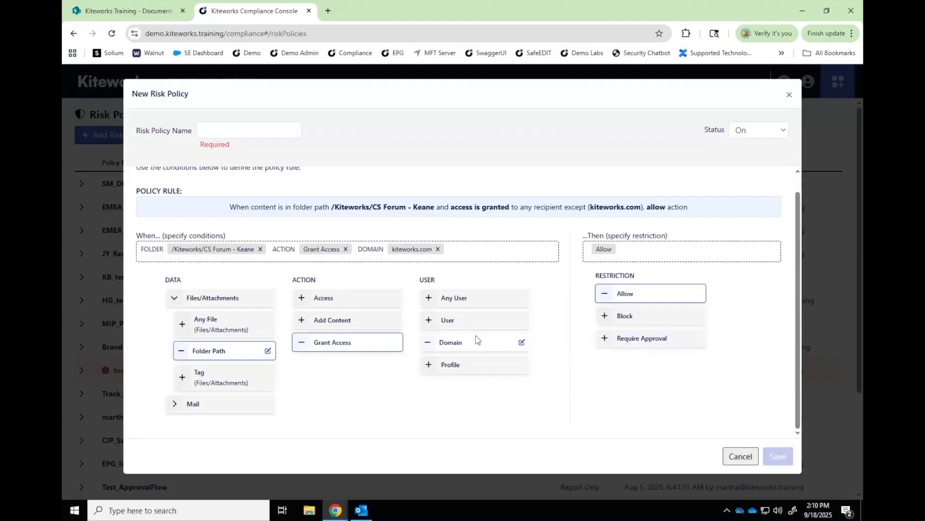
Switch the data condition to Any File and add a KW_PROTECTED file tag condition
left_click(227, 323)
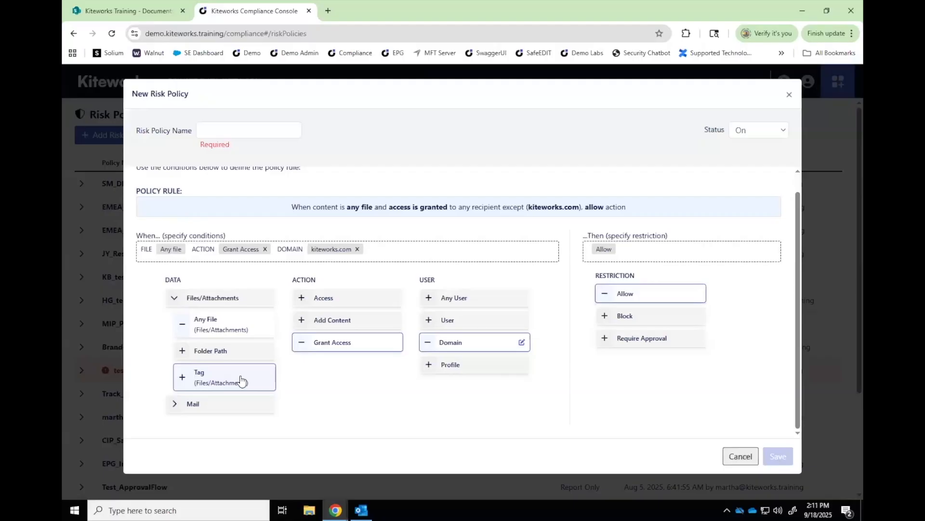
left_click(241, 380)
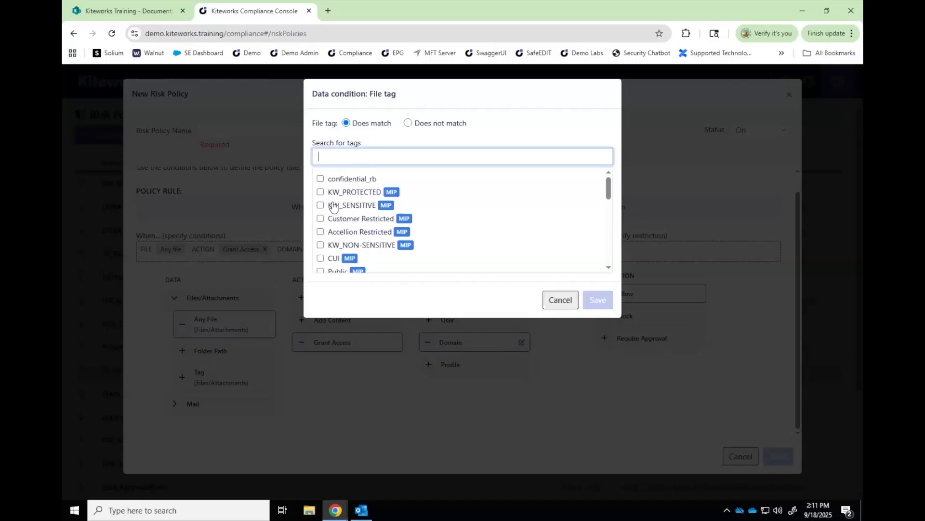
left_click(320, 192)
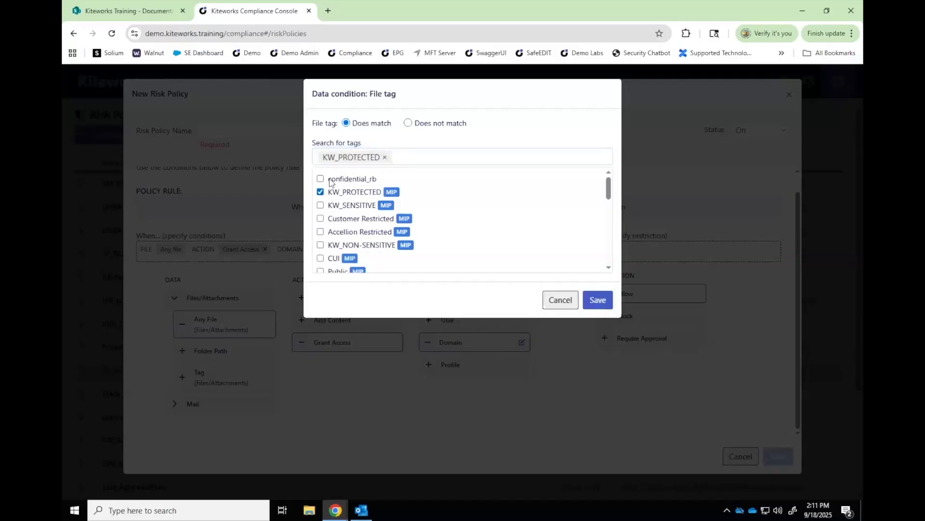
left_click(597, 301)
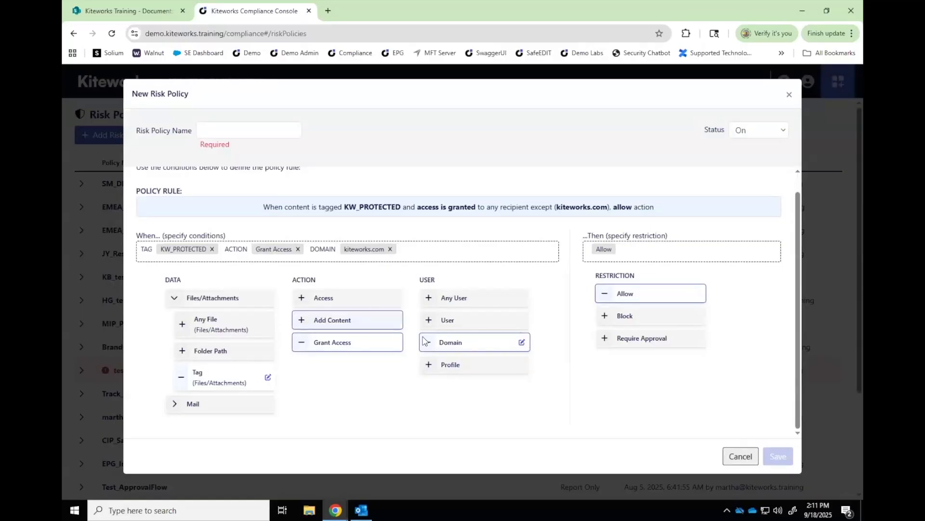
Compare the Block, Access and SafeVIEW action options for the draft rule
left_click(632, 316)
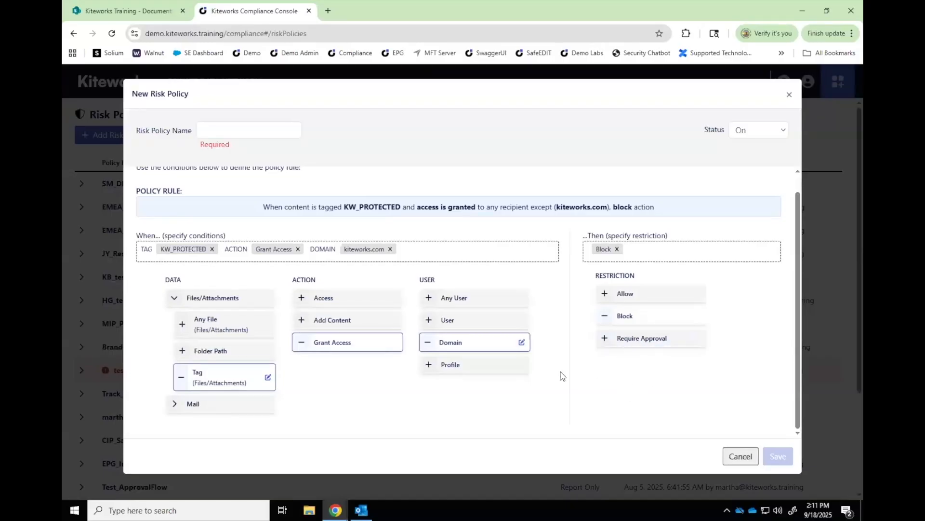
left_click(353, 303)
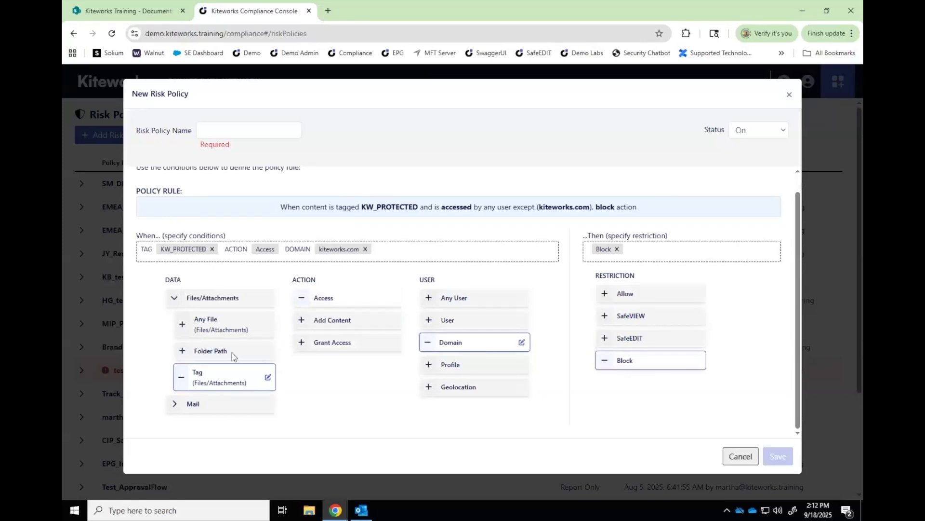
left_click(648, 321)
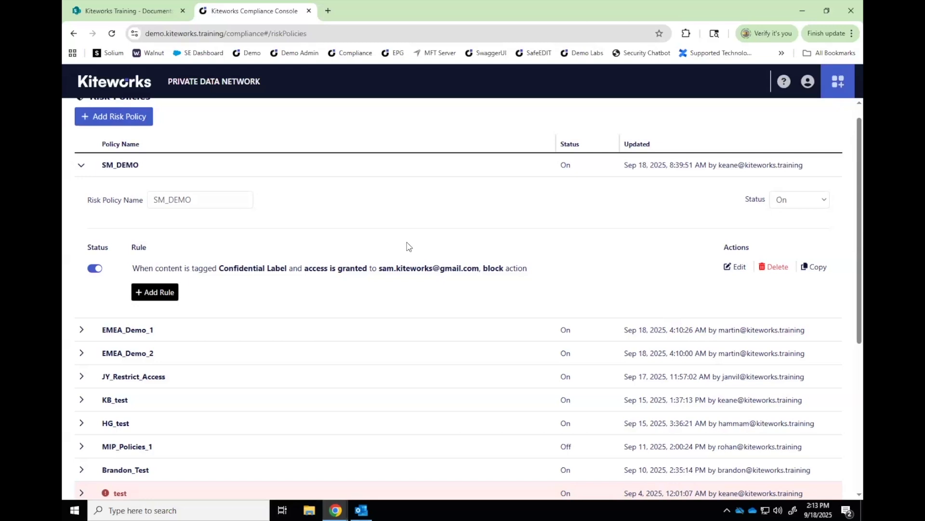
Sign in to the Demo site with DEMO SSO and open Demo PDN's CS Forum - Keane folder
scroll(305, 120, "up", 1)
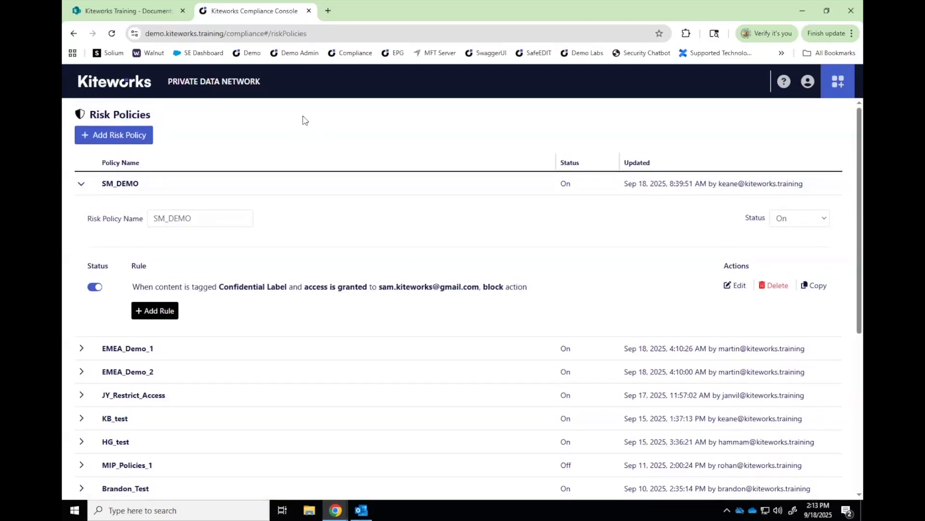
left_click(251, 54)
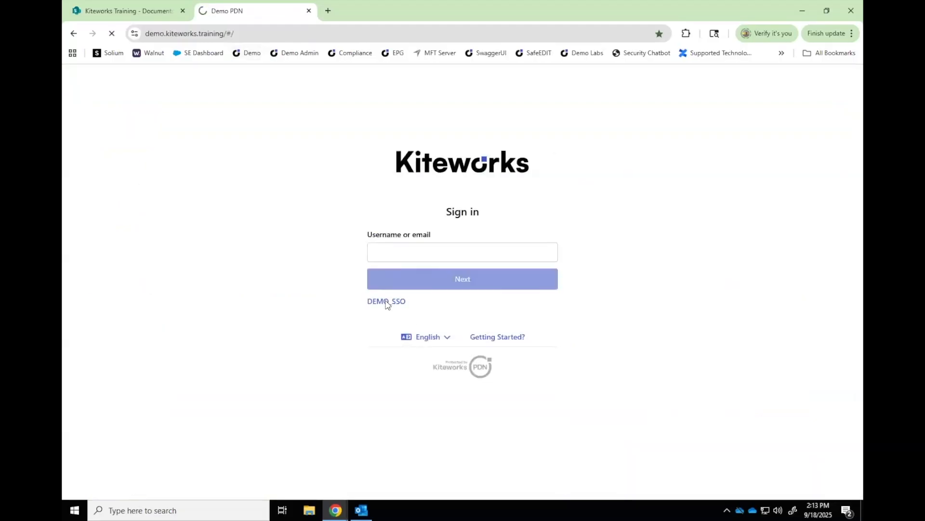
left_click(386, 301)
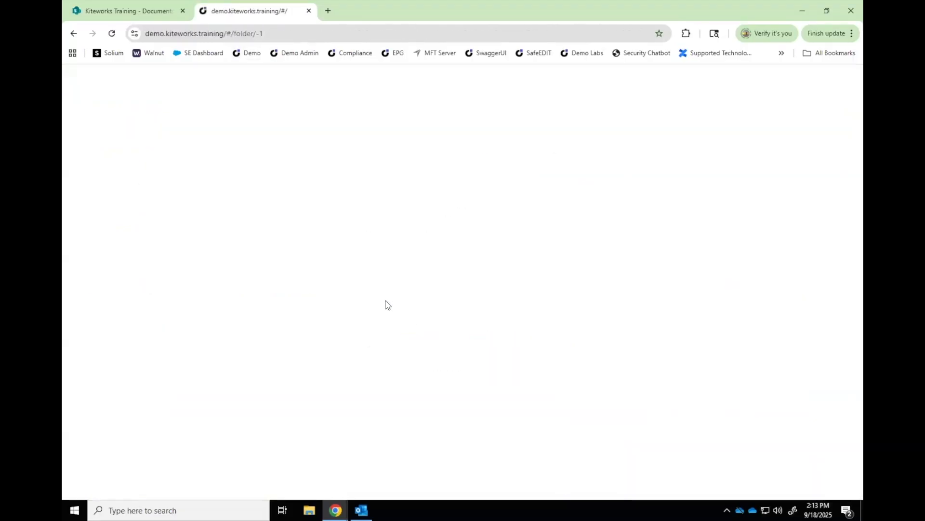
left_click(244, 203)
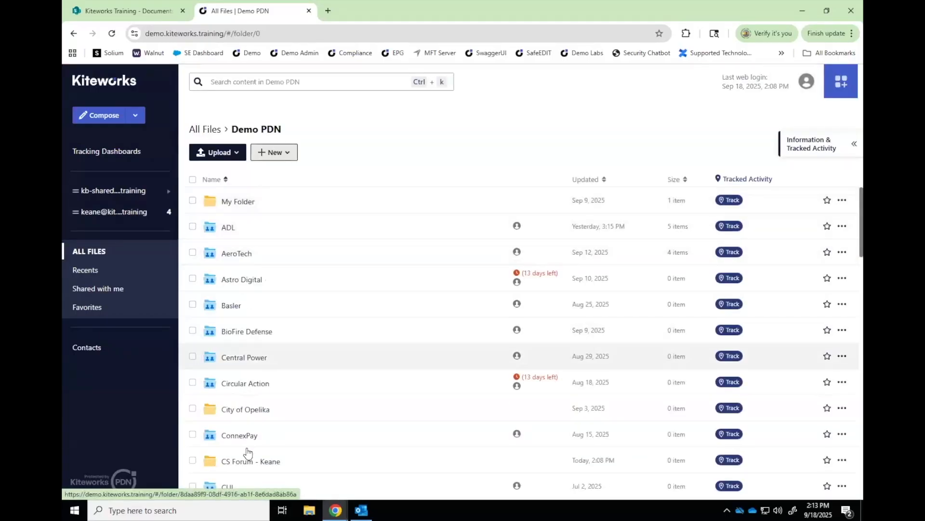
left_click(247, 462)
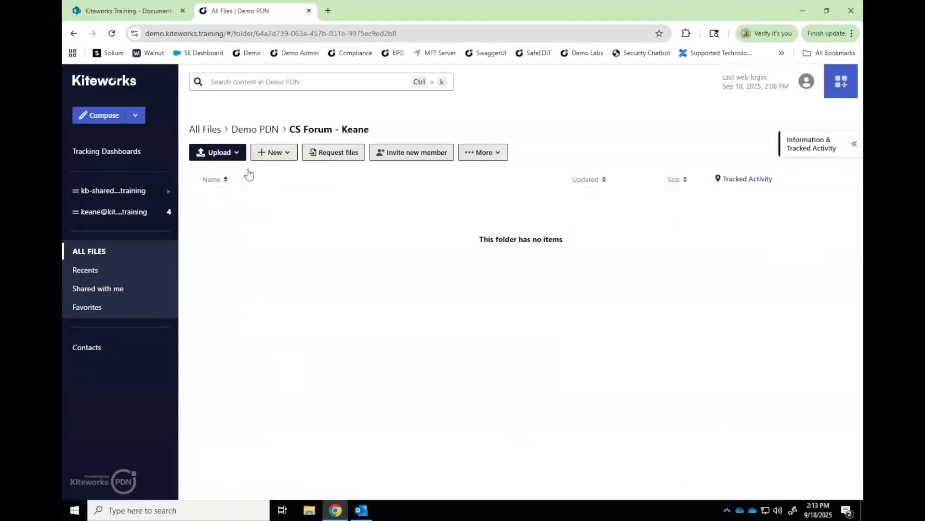
Upload confidential_label.docx to CS Forum - Keane and view its Confidential Label tag in the details
left_click(212, 155)
left_click(227, 172)
left_click(227, 115)
left_click(480, 269)
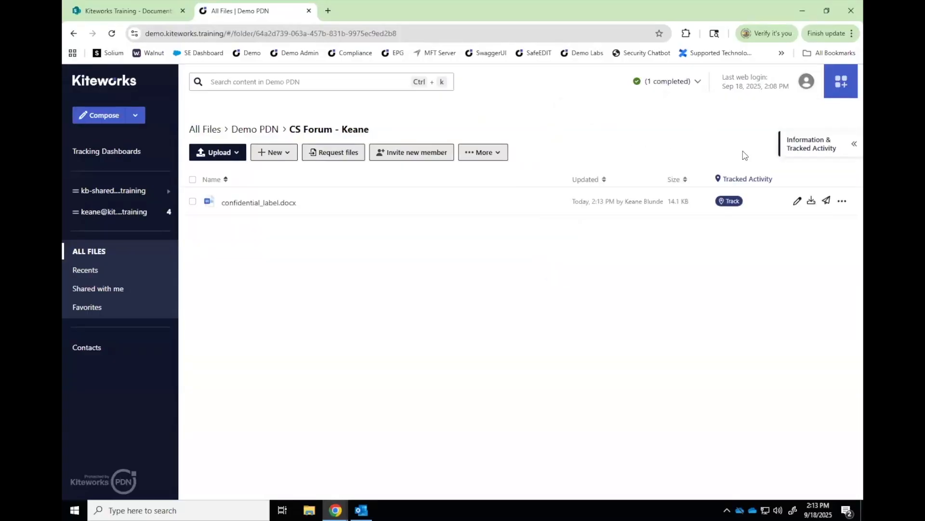
left_click(728, 202)
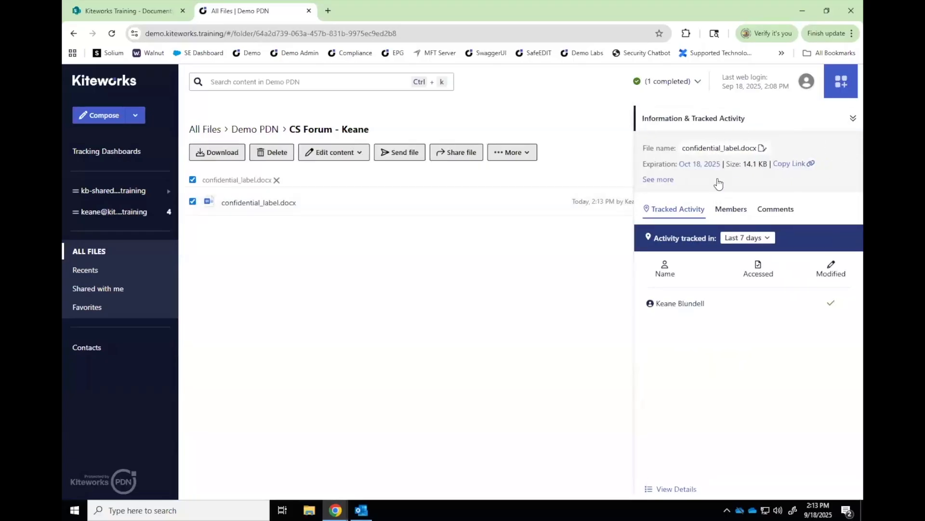
left_click(664, 180)
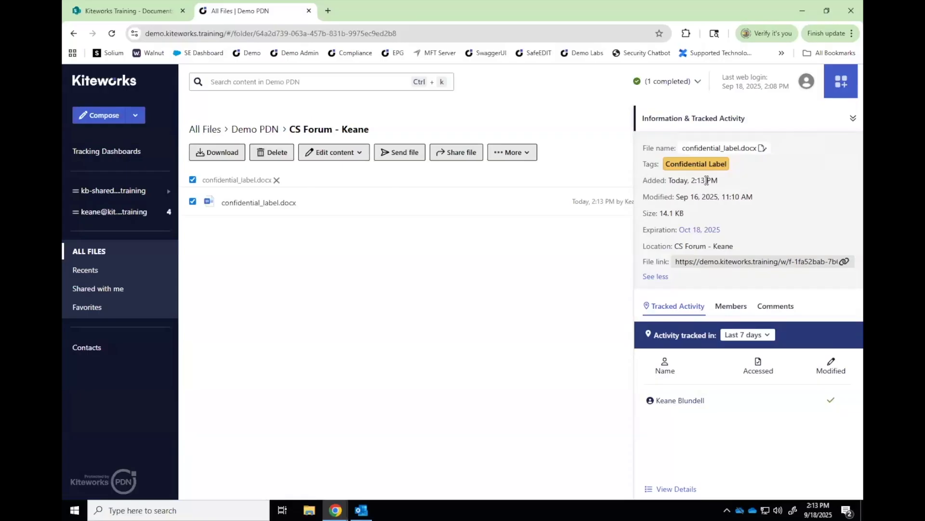
Send confidential_label.docx to the external recipient in a message with subject 'test'
left_click(737, 125)
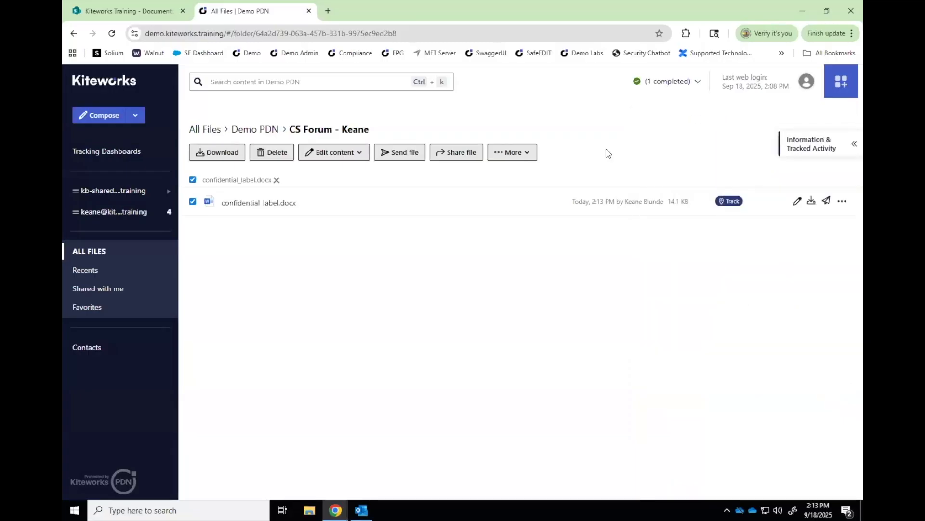
left_click(827, 202)
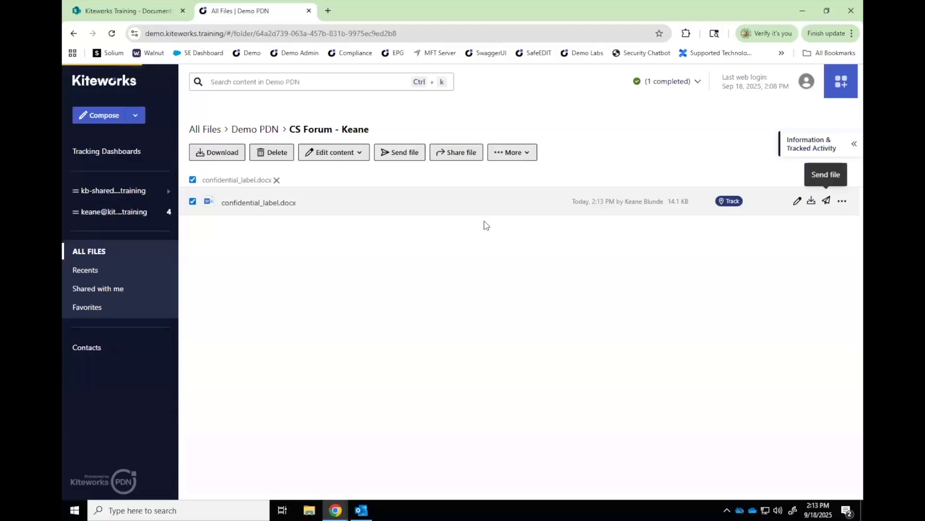
type("sam")
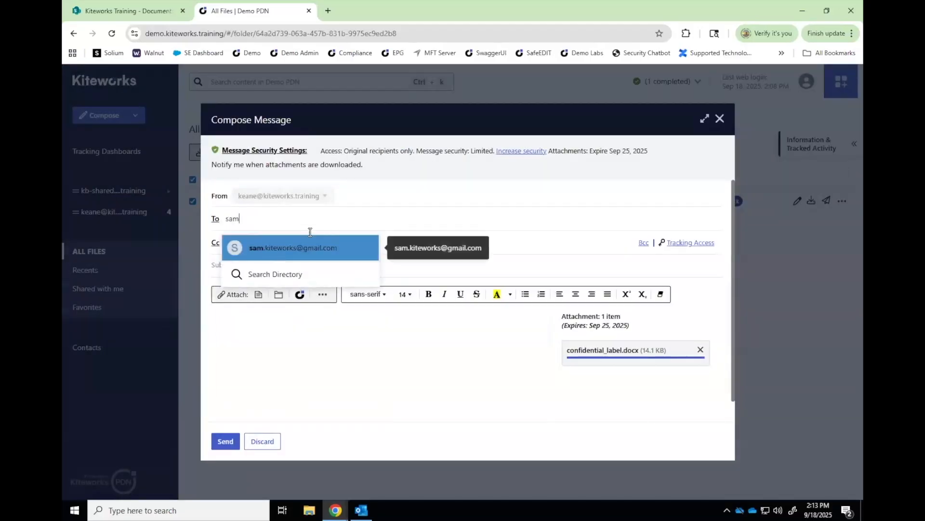
left_click(303, 245)
type("test")
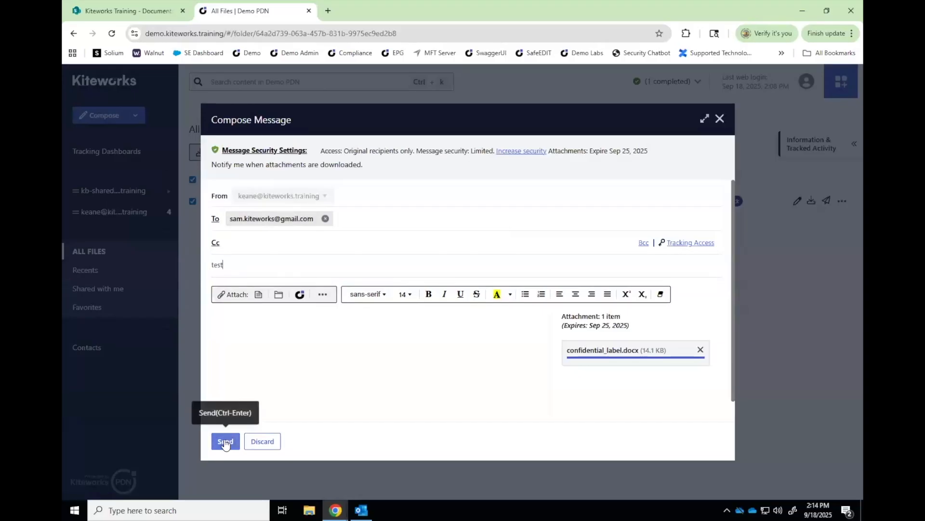
left_click(225, 442)
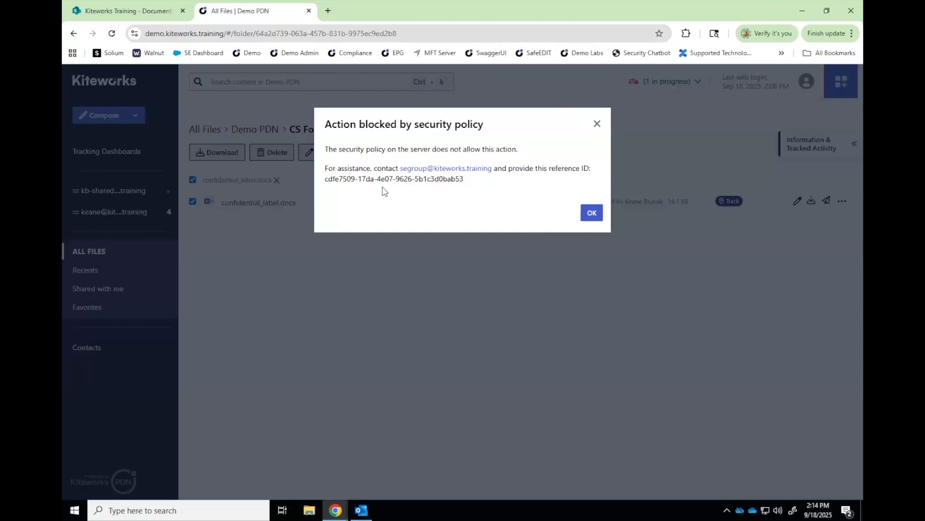
Dismiss the 'Action blocked by security policy' notice and check the blocked send in Activities
left_click(591, 213)
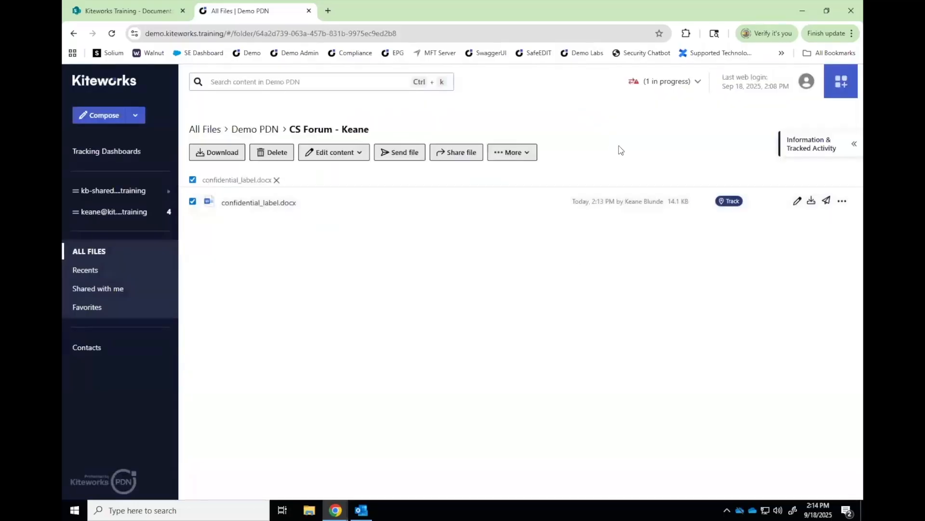
left_click(680, 85)
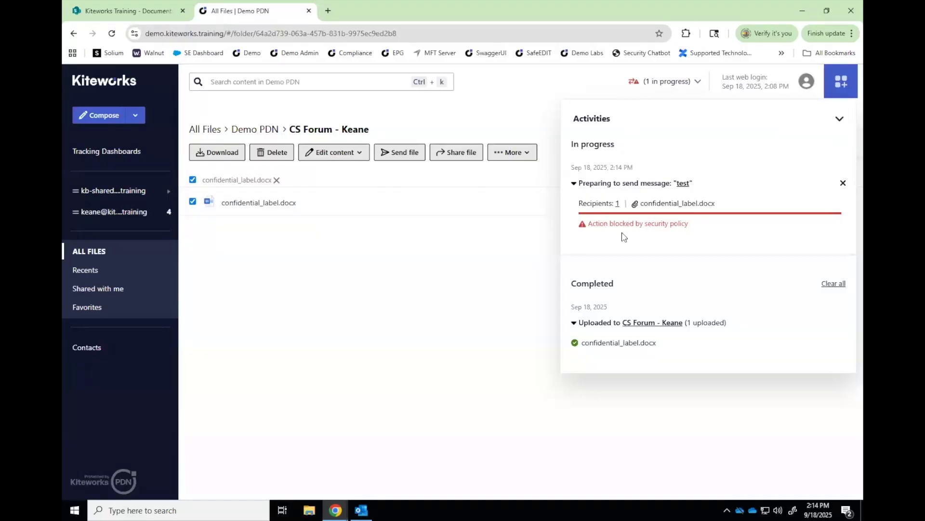
left_click(667, 123)
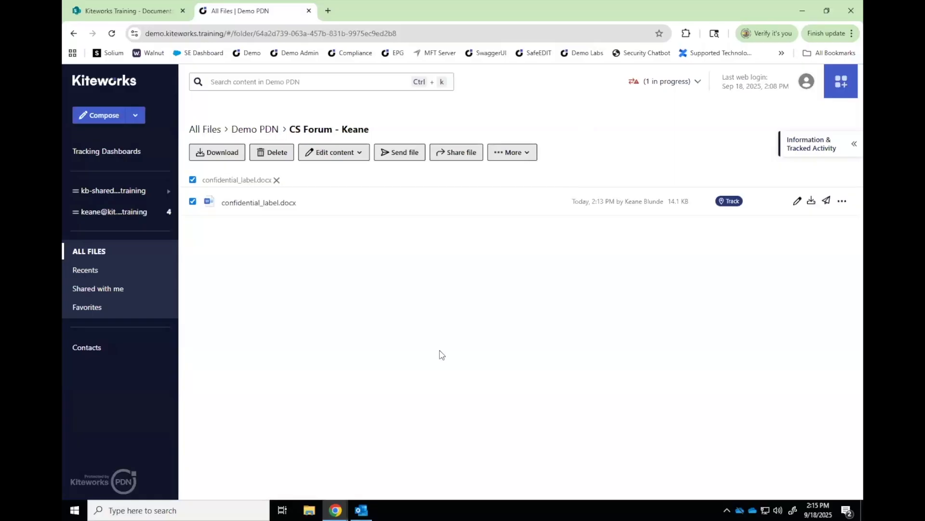
Start a new Outlook email to the external Gmail recipient with subject 'EPG test'
mouse_move(361, 510)
left_click(362, 458)
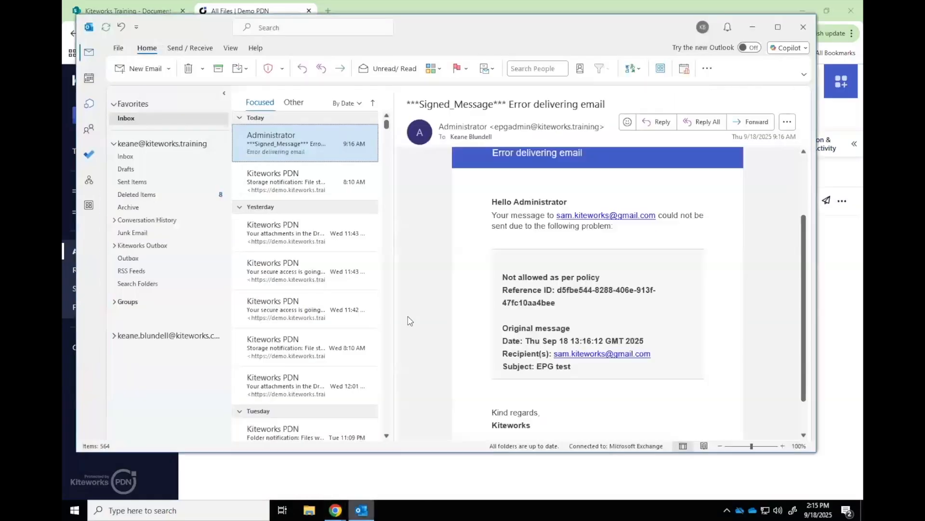
left_click(145, 69)
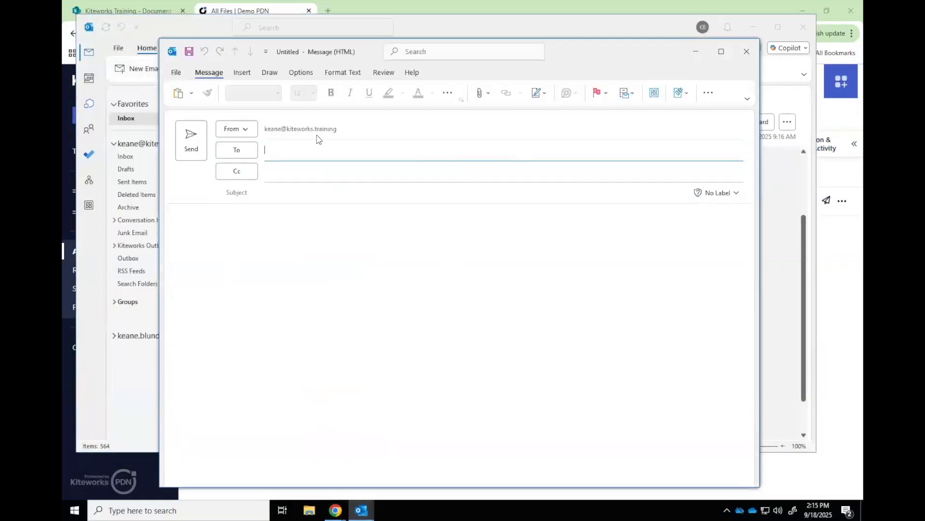
type("sam")
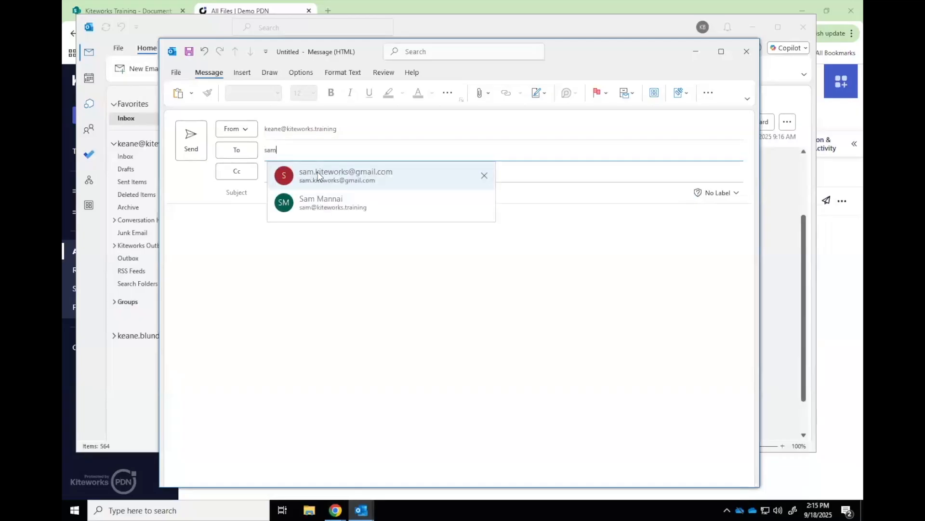
left_click(341, 176)
left_click(280, 194)
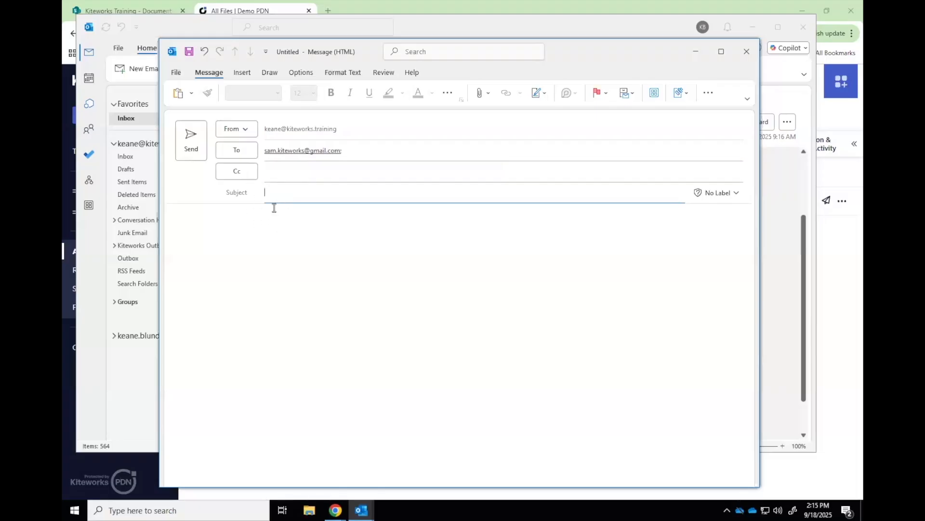
type("EPG test")
Attach confidential_label.docx from Recent Items and send the email
left_click(481, 95)
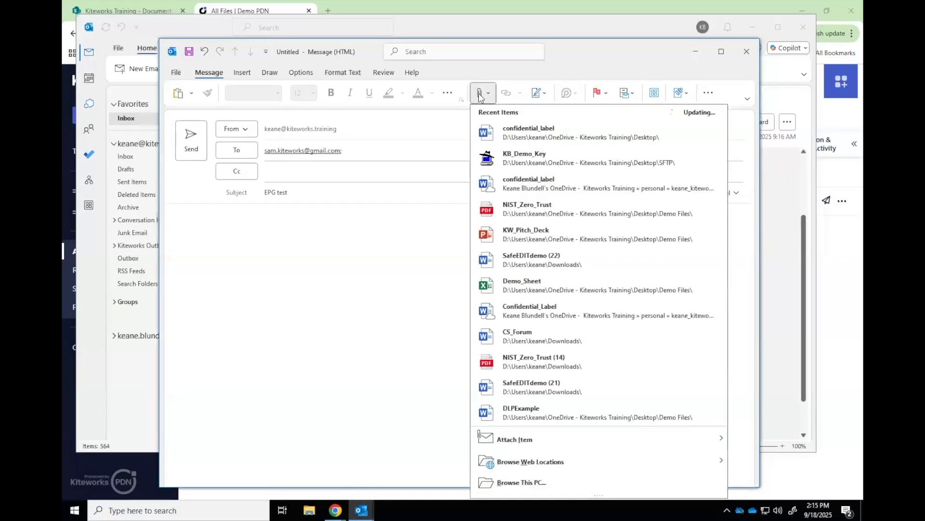
left_click(561, 138)
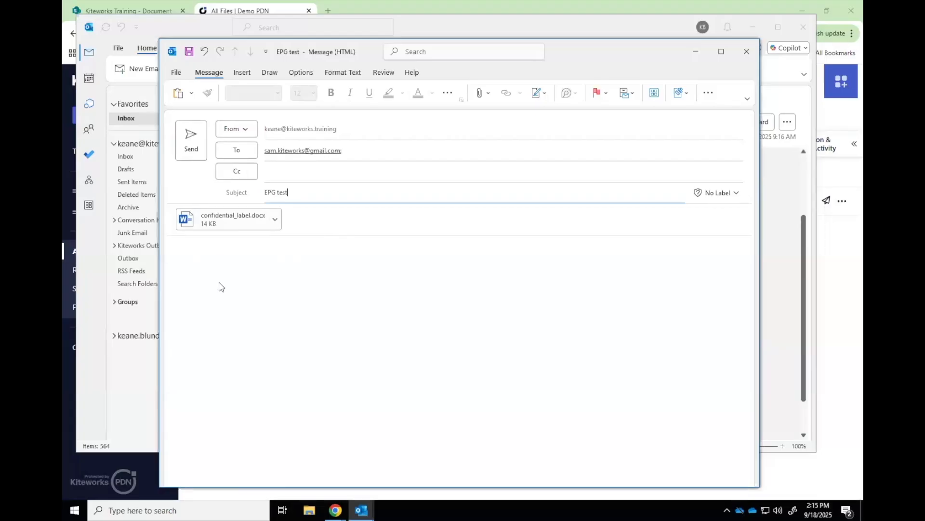
left_click(192, 148)
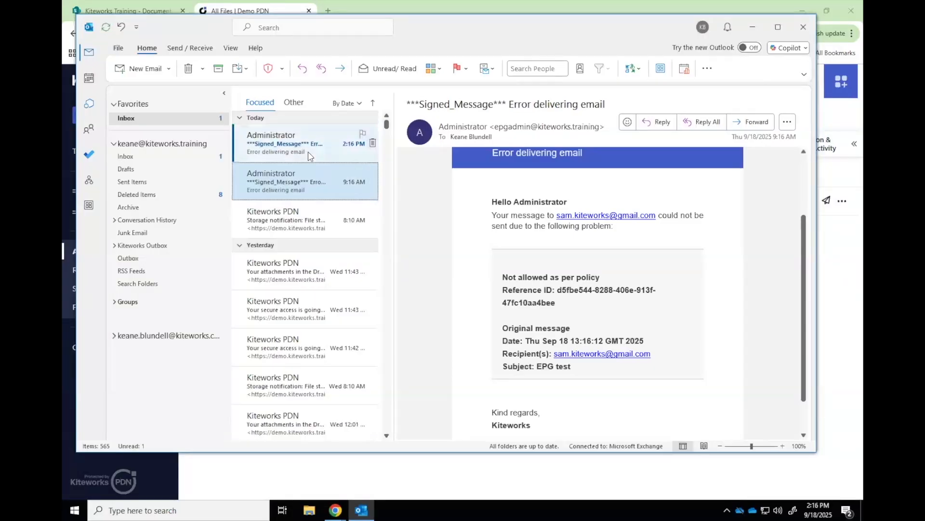
Read the Administrator 'Error delivering email' message stating EPG test was not allowed per policy
left_click(310, 156)
scroll(591, 266, "down", 1)
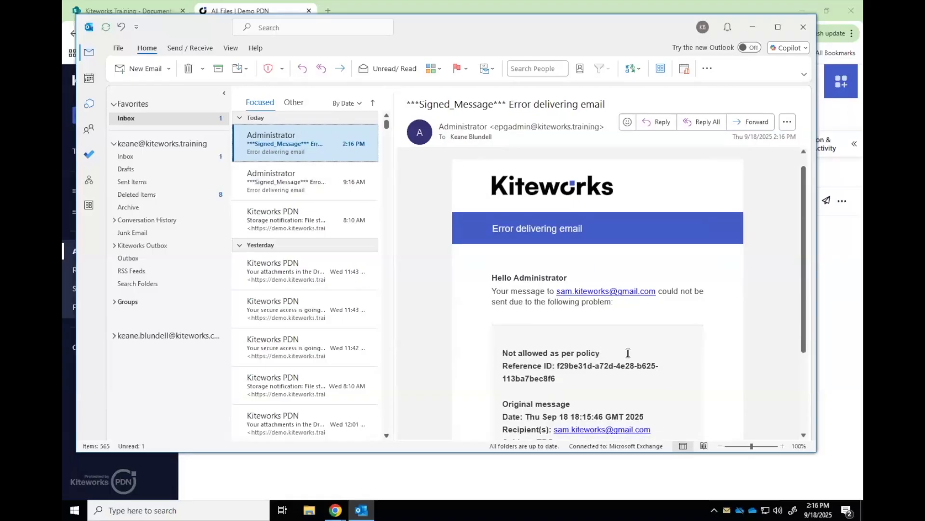
scroll(628, 353, "down", 1)
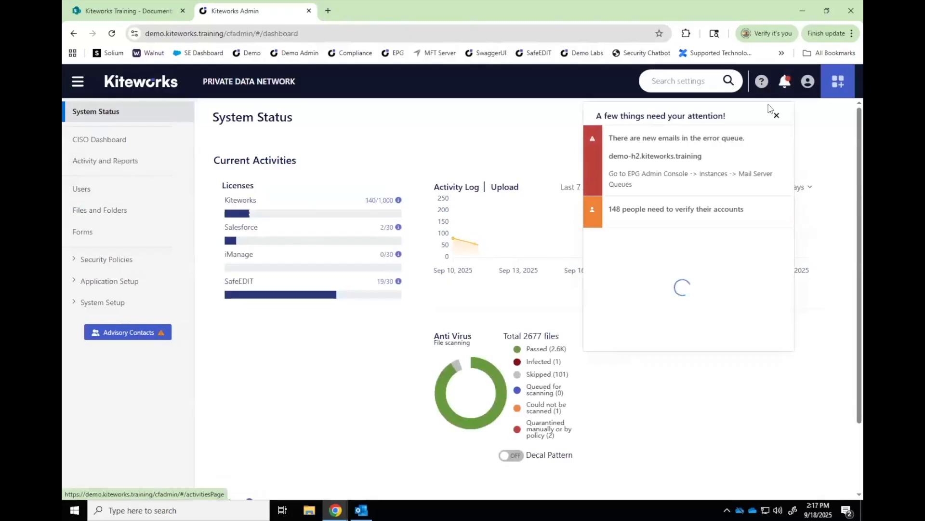
Dismiss the attention notifications and expand the blocked EPG test send entry in Activity and Reports
left_click(776, 115)
left_click(112, 164)
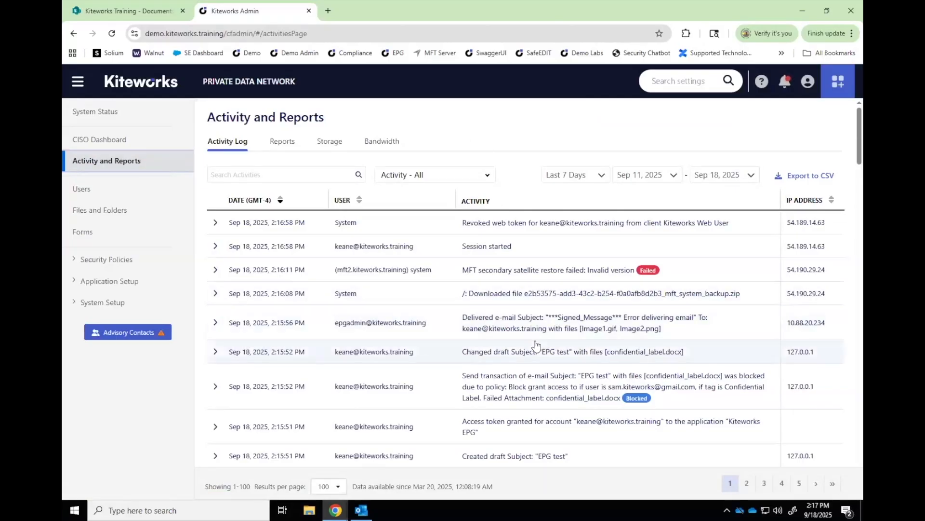
scroll(536, 344, "down", 2)
left_click(571, 345)
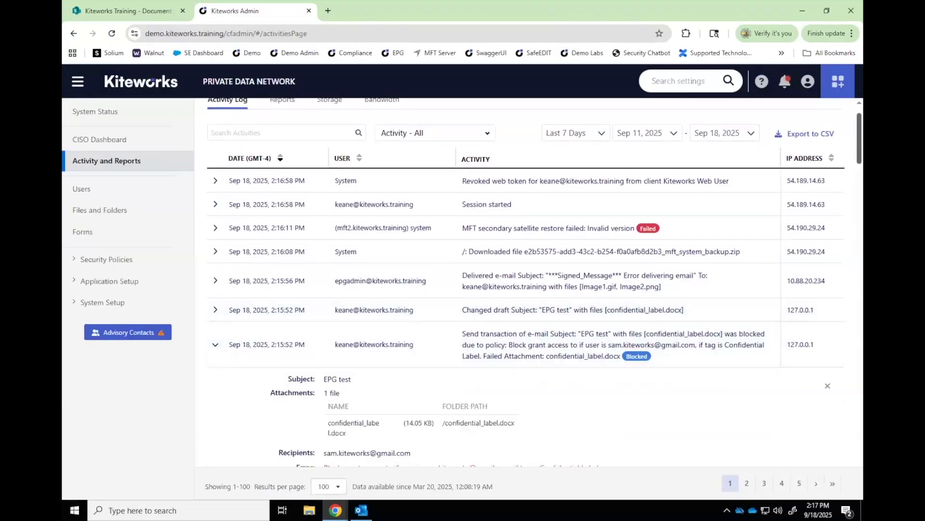
Review the blocked send's Confidential Label policy details, then collapse the entry
scroll(570, 344, "down", 3)
scroll(570, 344, "down", 2)
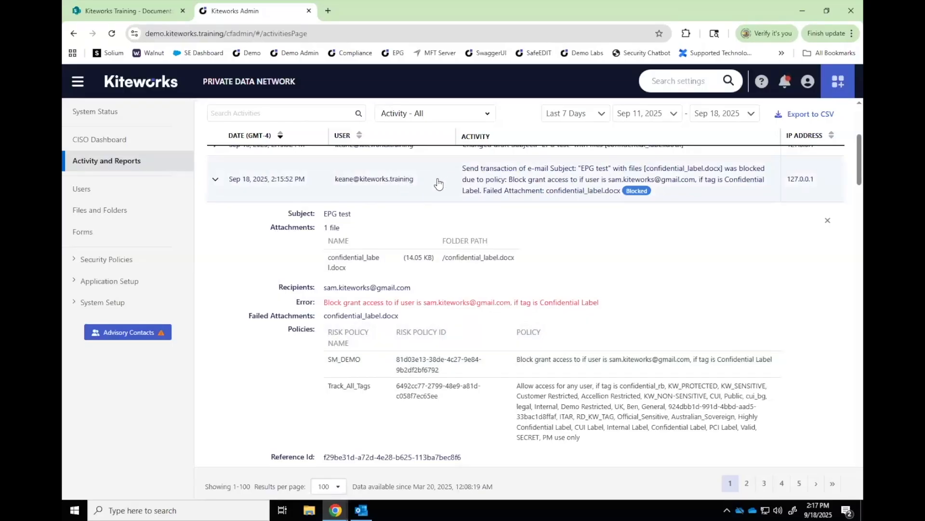
left_click(845, 186)
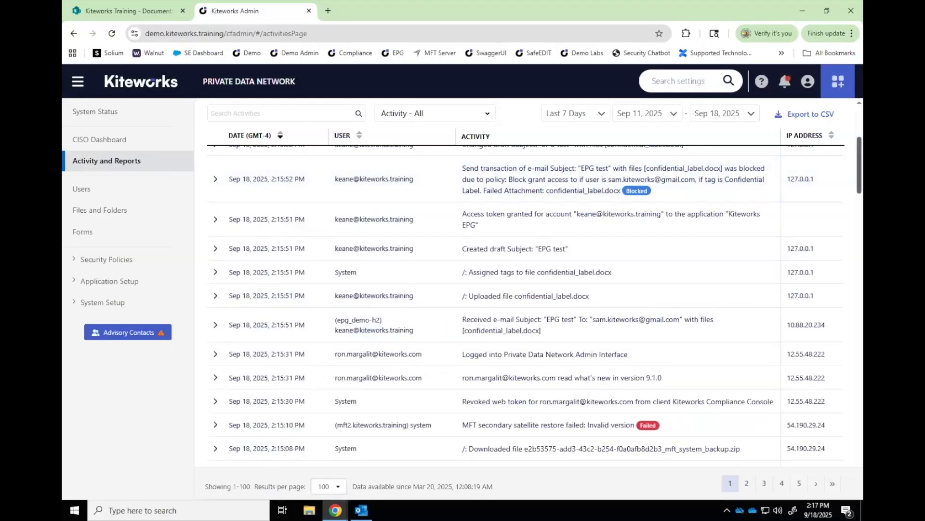
scroll(845, 186, "up", 5)
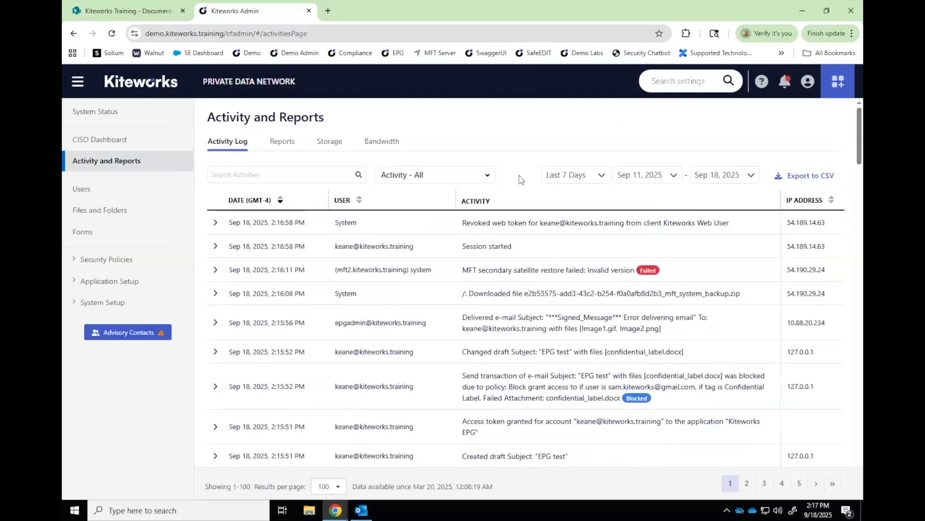
left_click(521, 392)
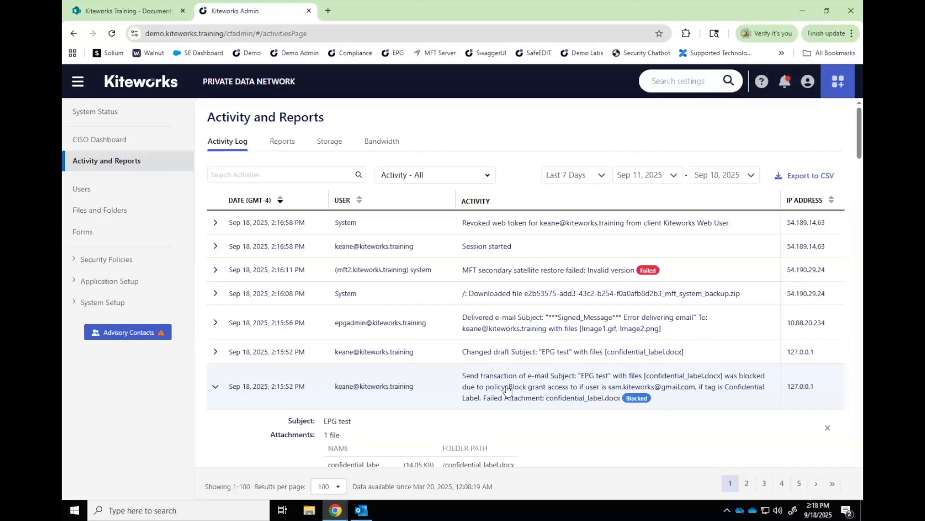
left_click(440, 389)
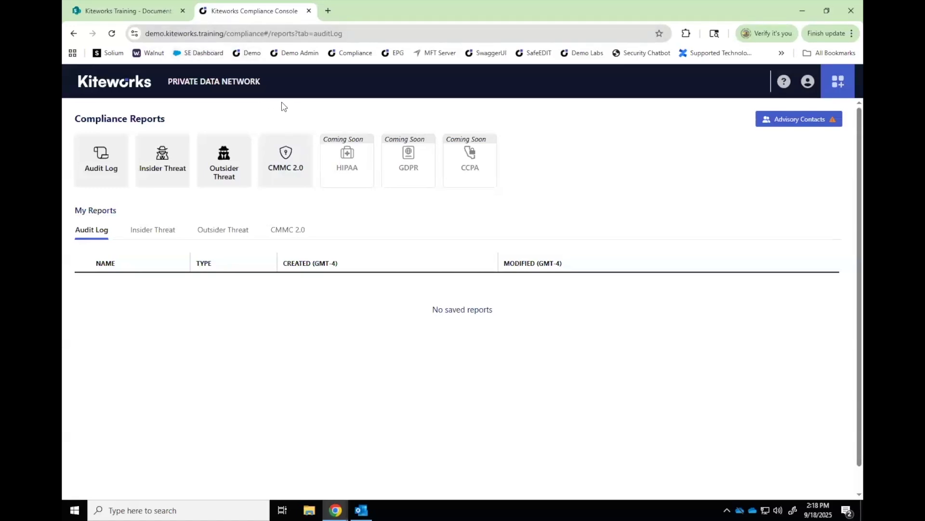
Audit the SM_DEMO risk policy and scroll through its 19 entries, mostly failed Send Mail events
left_click(104, 169)
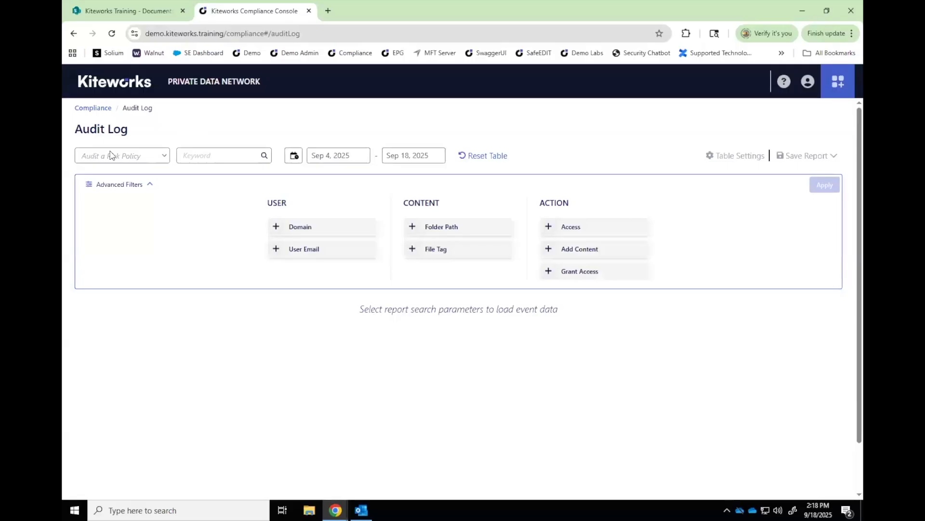
left_click(160, 158)
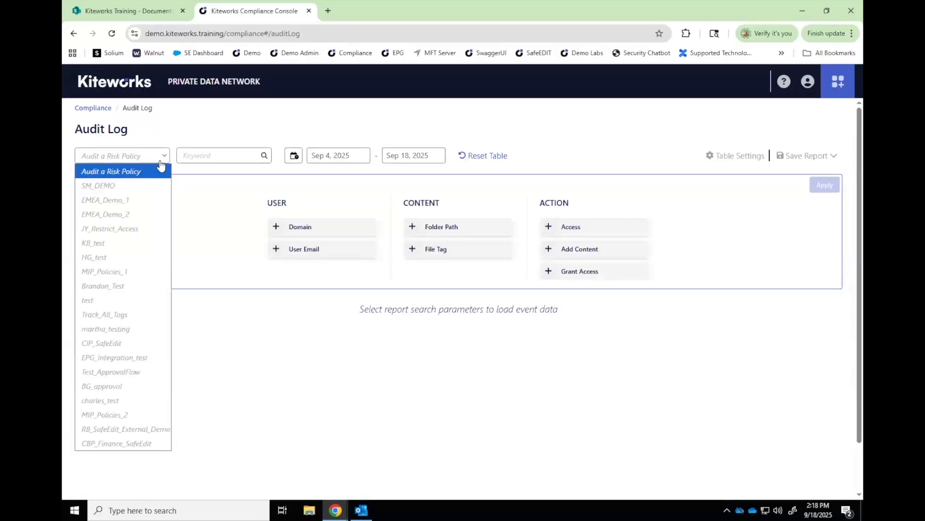
left_click(133, 187)
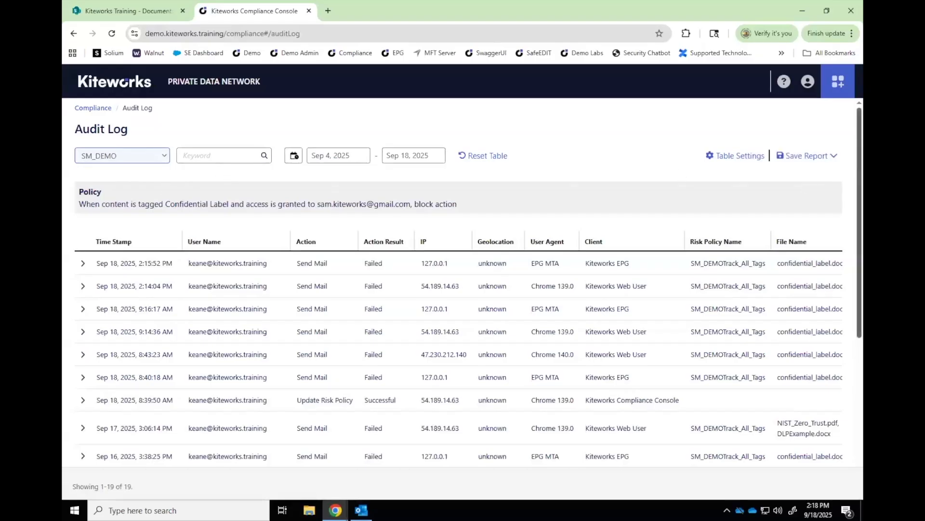
scroll(462, 280, "down", 1)
scroll(463, 280, "down", 1)
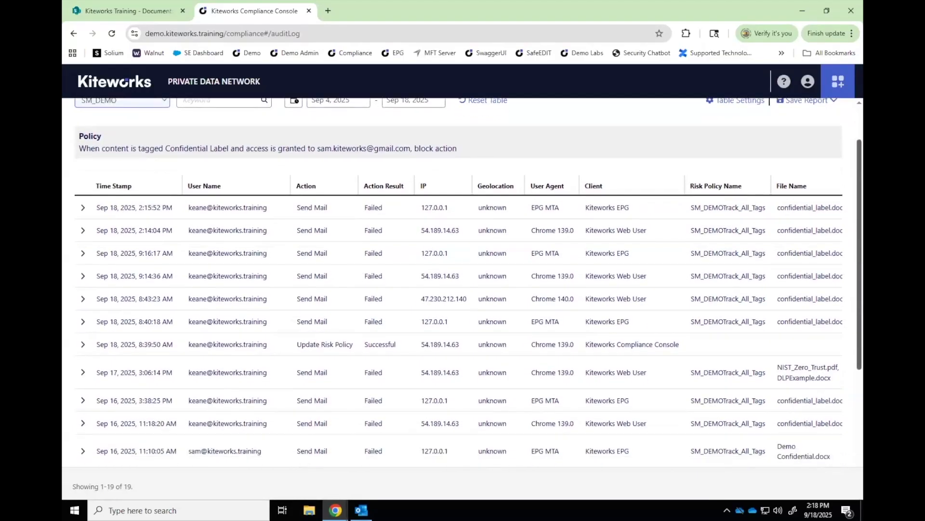
scroll(463, 279, "down", 1)
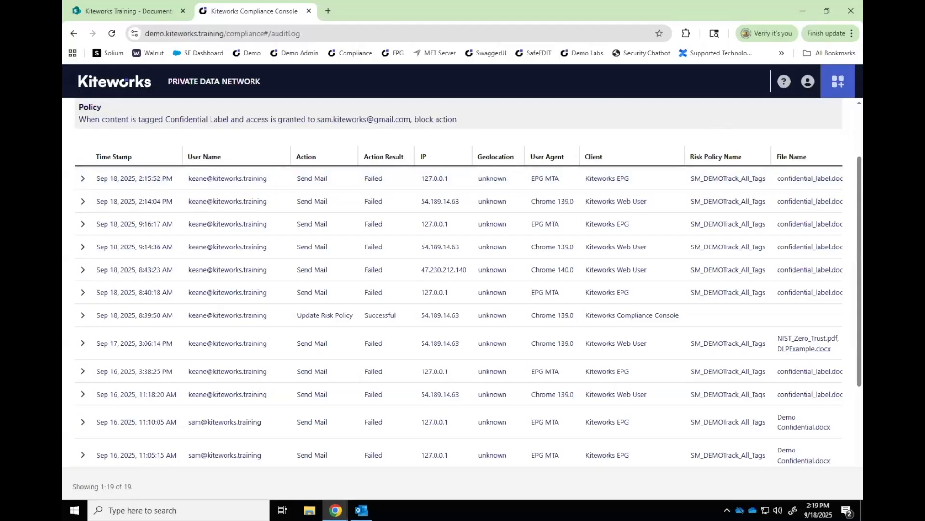
scroll(633, 115, "up", 2)
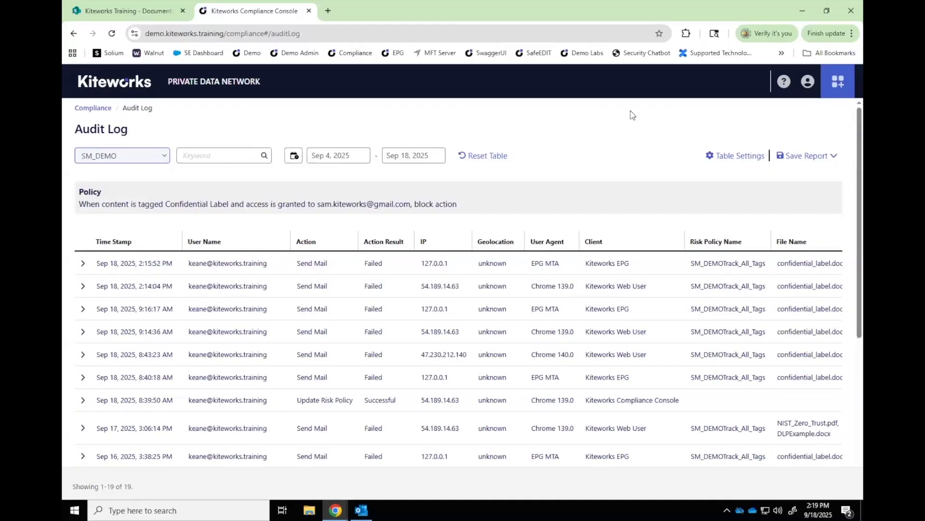